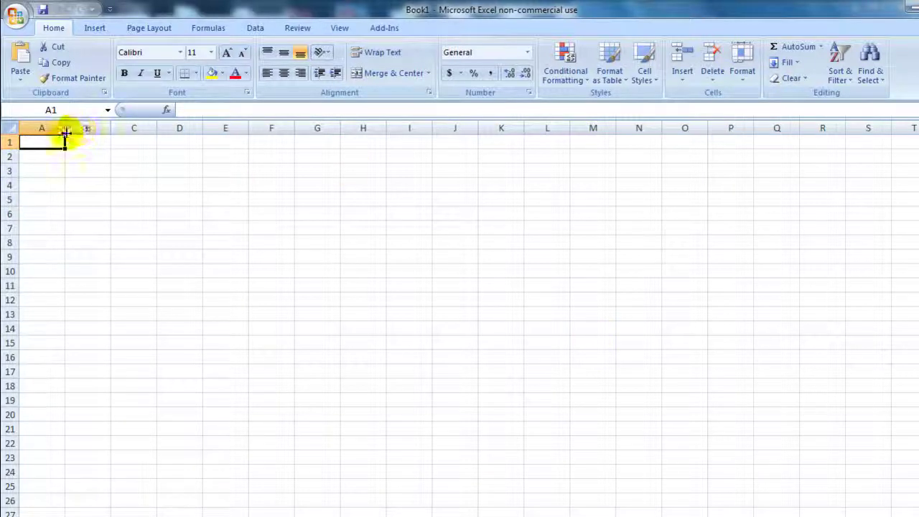
Step: Widen columns A and B so the contact names fit
drag(64, 128, 79, 132)
drag(125, 130, 239, 132)
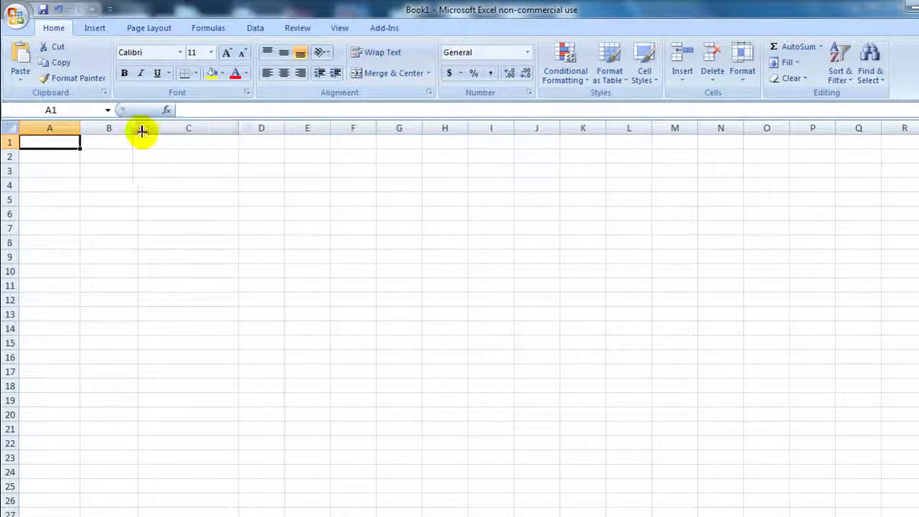
drag(139, 130, 150, 139)
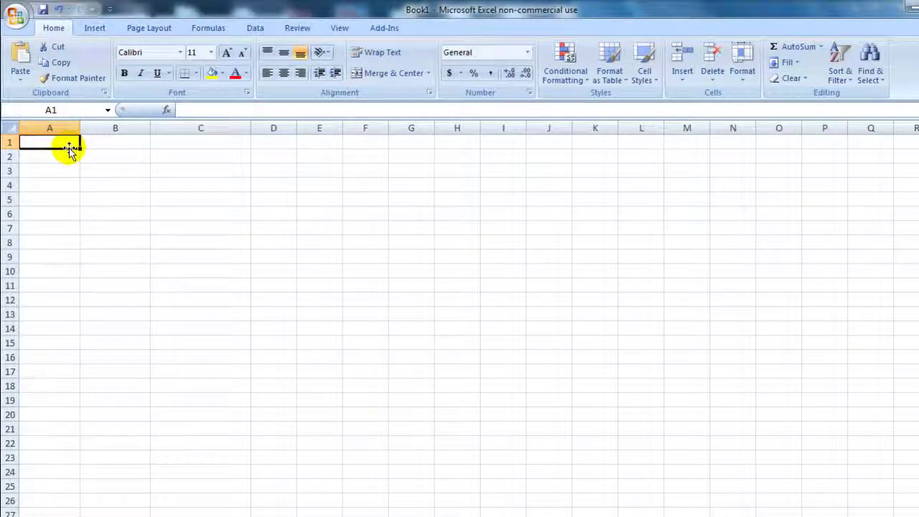
Step: Enter First and Last in A1 and B1, then move to cell C1 for the e-mail
text(First)
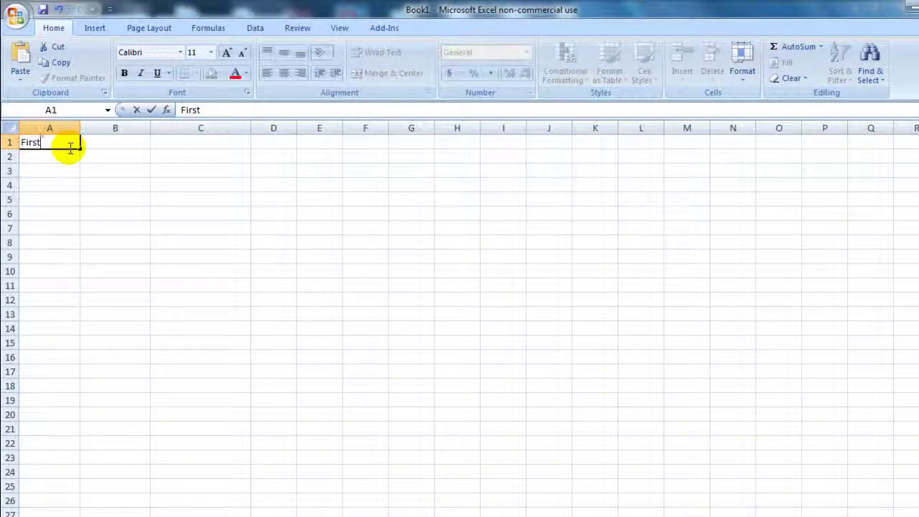
key(Tab)
text(Last)
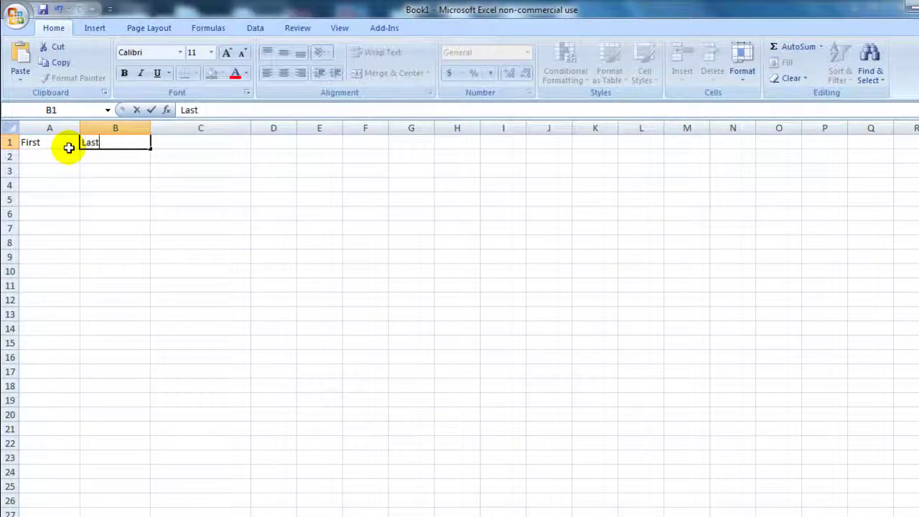
key(Tab)
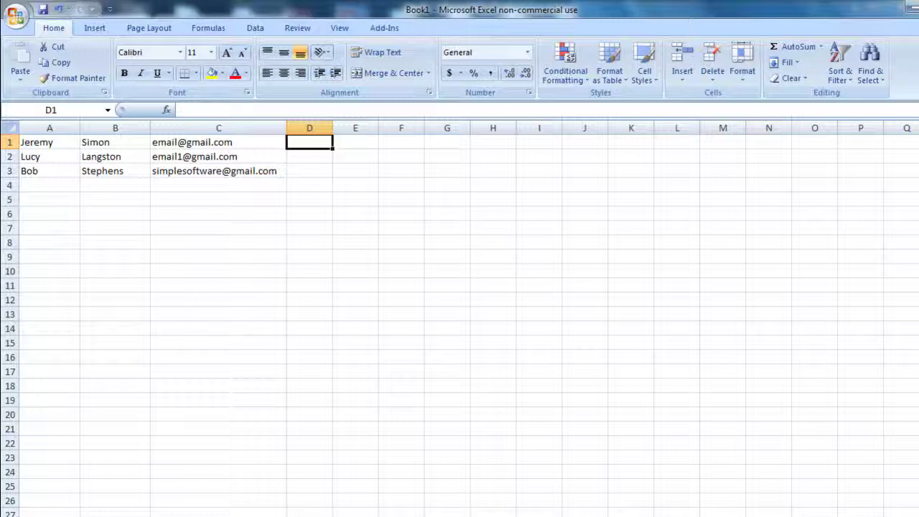
click(41, 142)
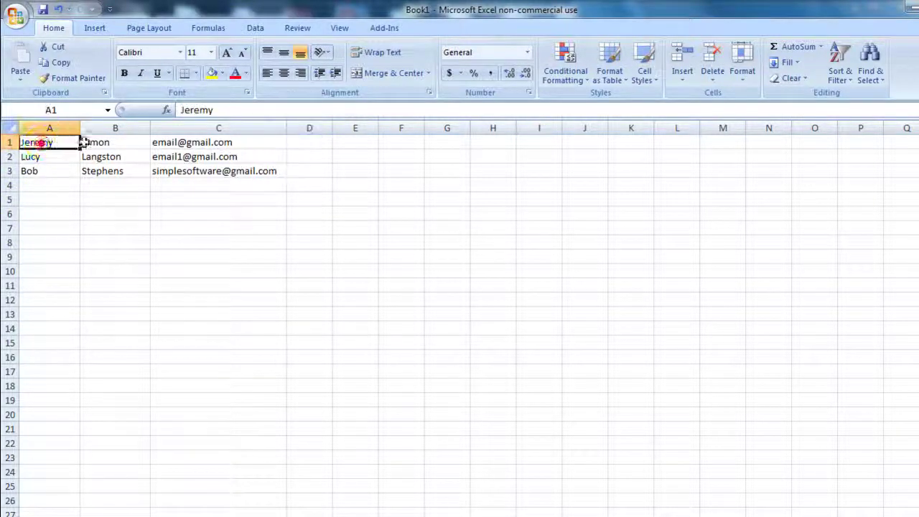
click(179, 139)
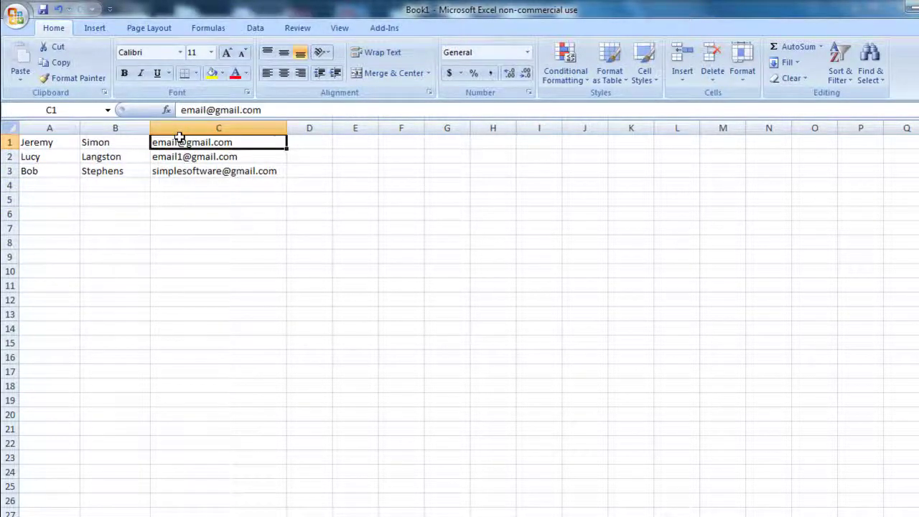
Step: Save the sheet as Test.csv in CSV (MS-DOS) format, keeping only the active sheet
click(16, 13)
key(Escape)
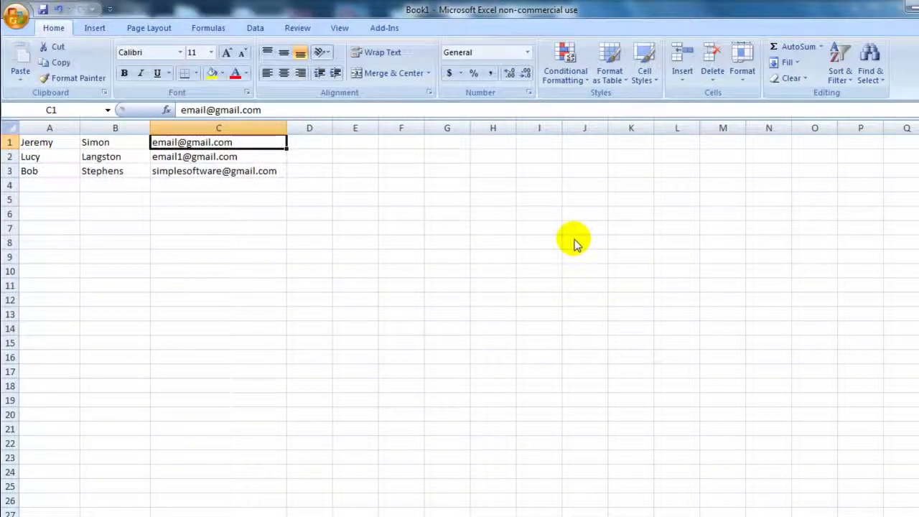
key(alt+Tab)
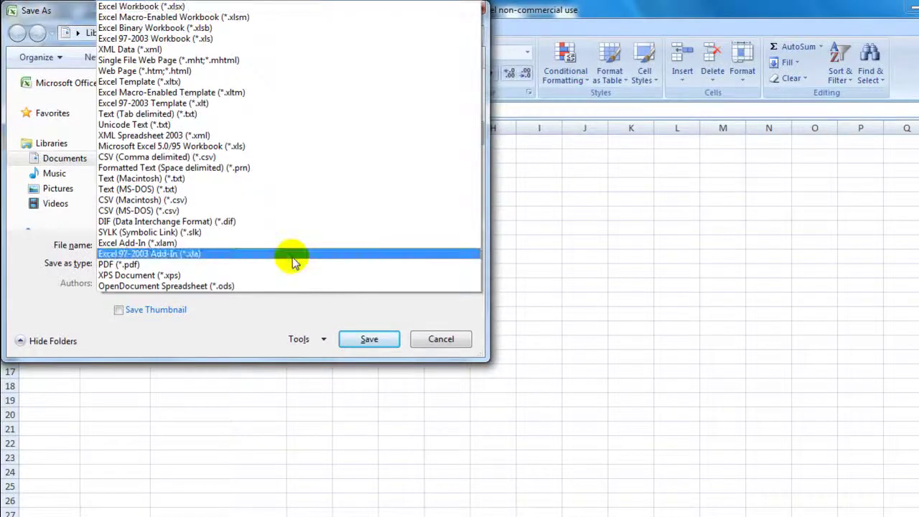
click(188, 211)
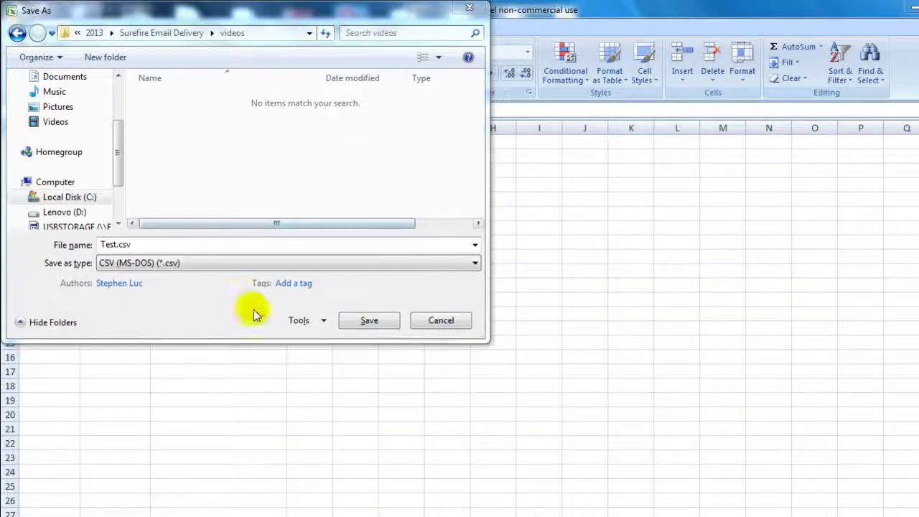
click(364, 319)
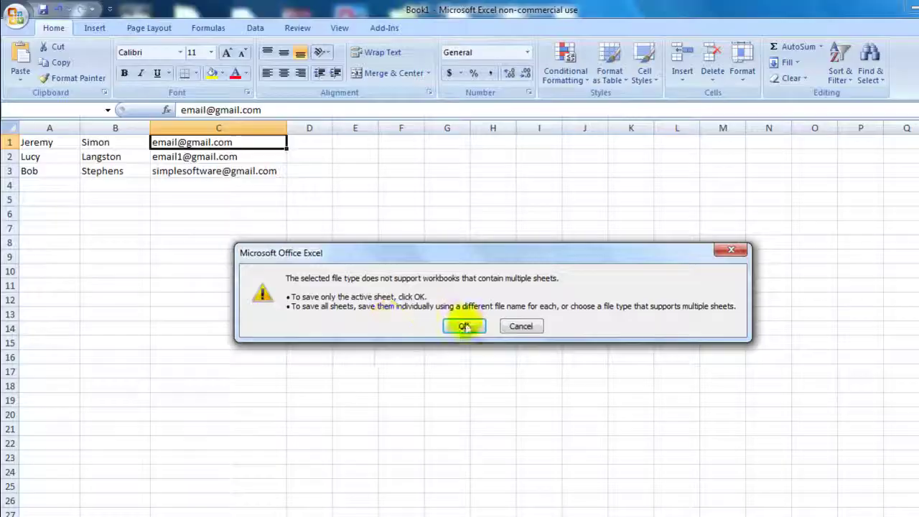
click(465, 325)
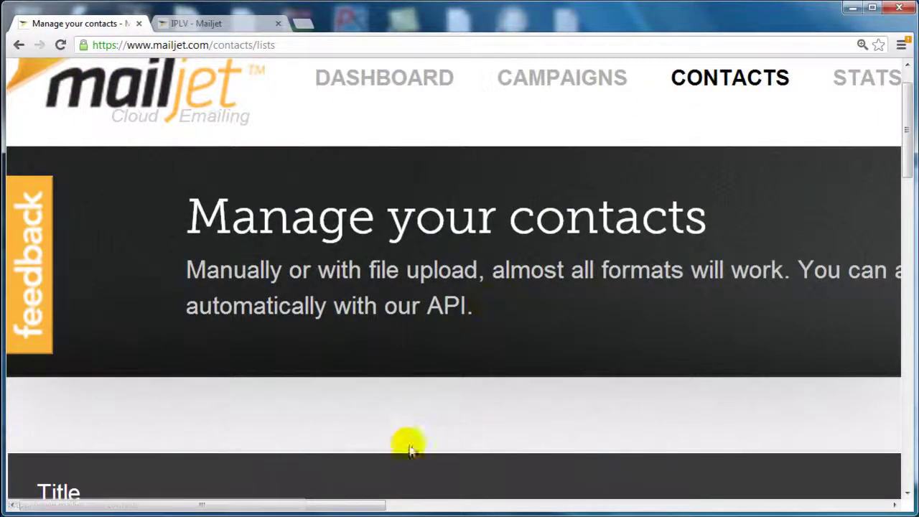
Step: Create a Mailjet contact list named CheckThisOut and save it to continue
drag(376, 507, 800, 506)
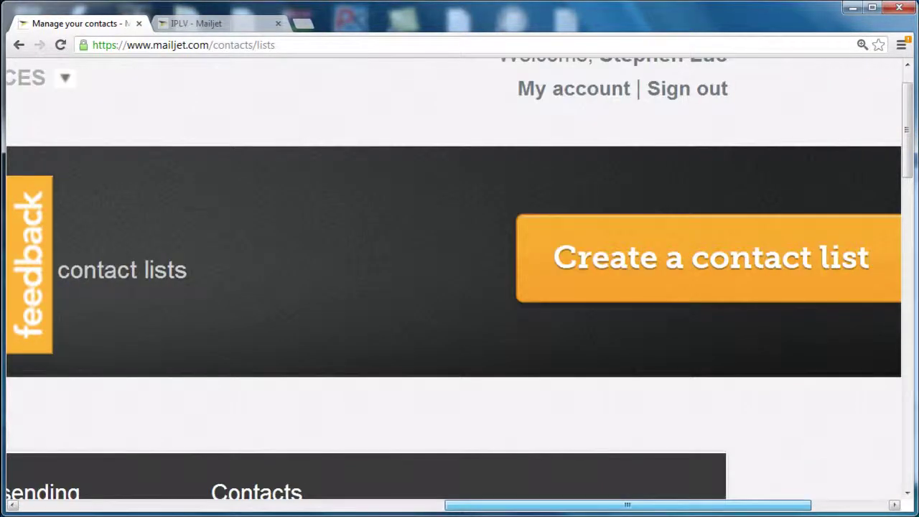
click(744, 274)
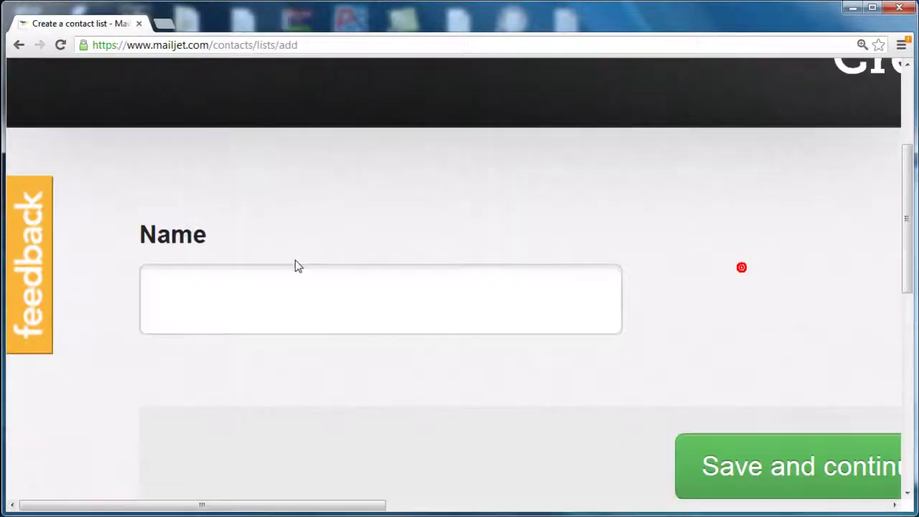
click(370, 313)
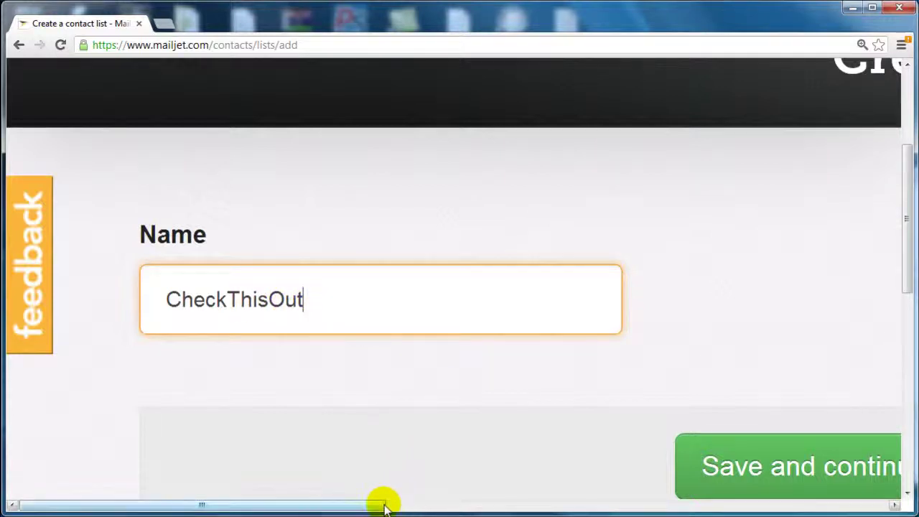
drag(379, 508, 424, 501)
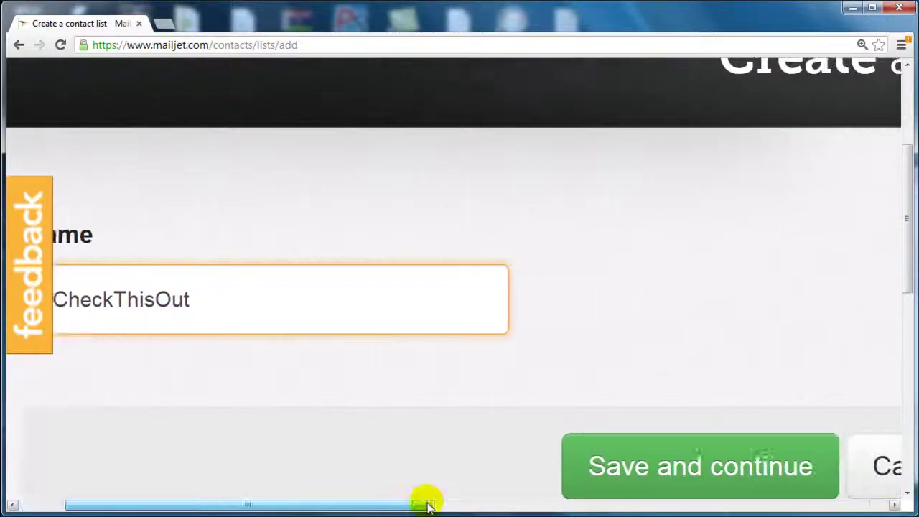
click(612, 468)
Step: Zoom the page out and pick Test.csv from the videos folder as the import file
click(600, 281)
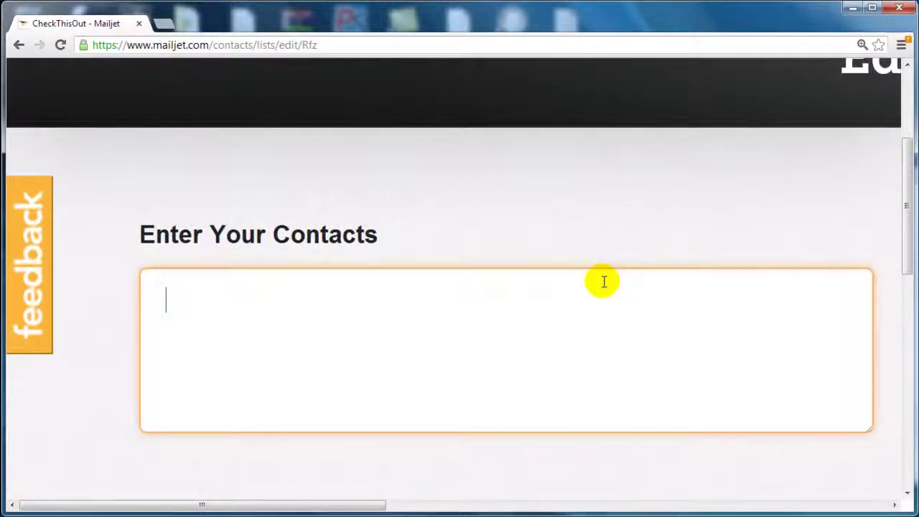
key(ctrl+minus)
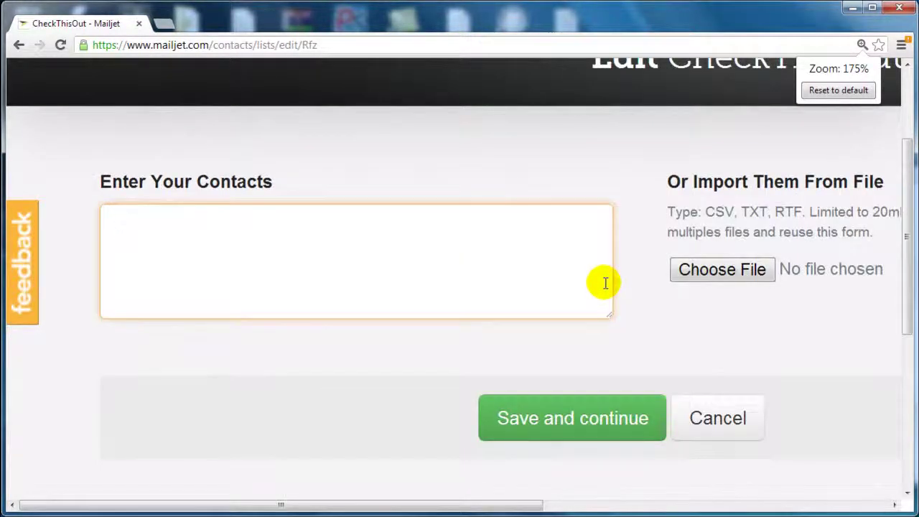
key(ctrl+minus)
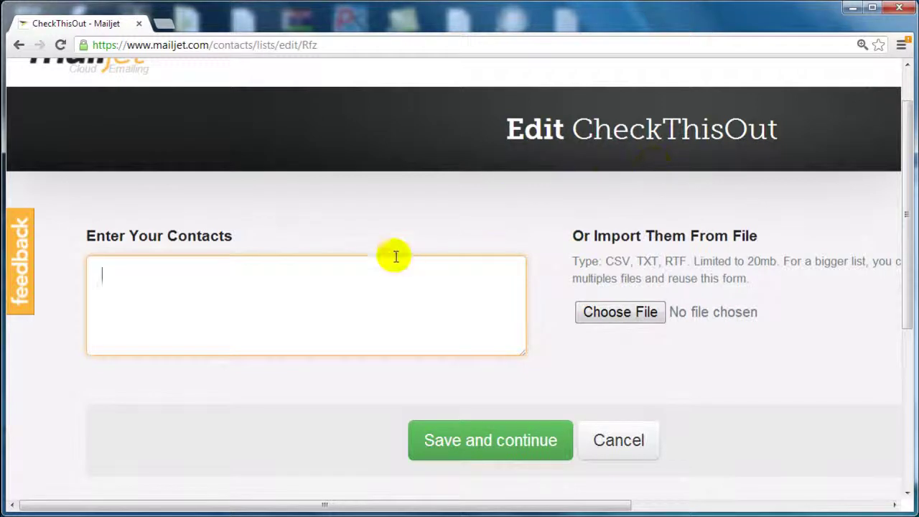
scroll(410, 294, down, 1)
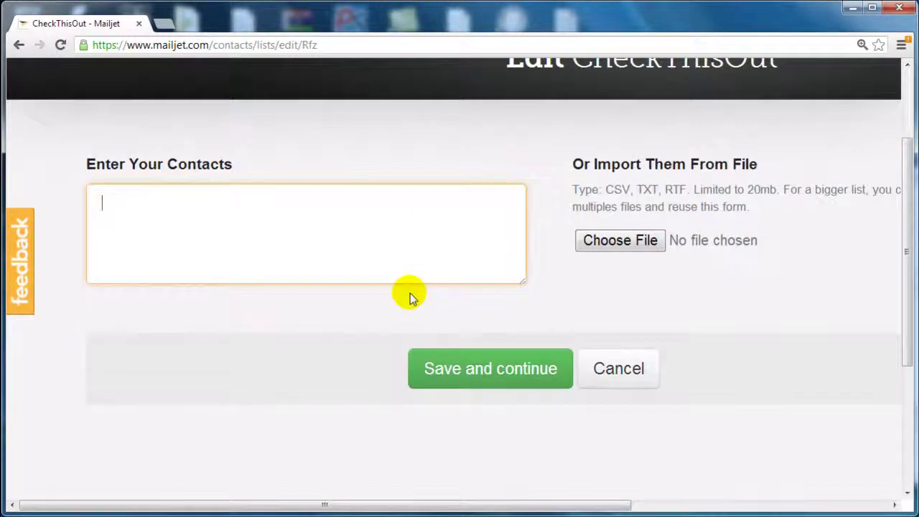
scroll(323, 280, up, 1)
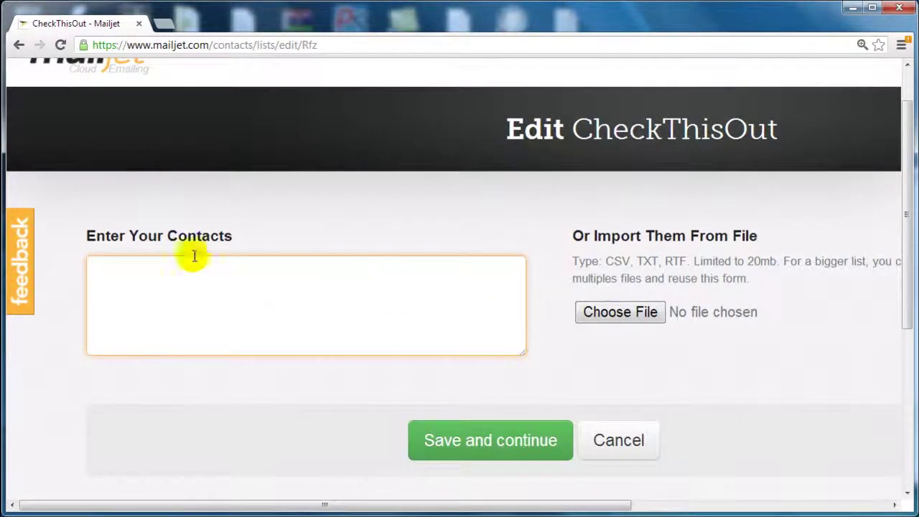
click(625, 314)
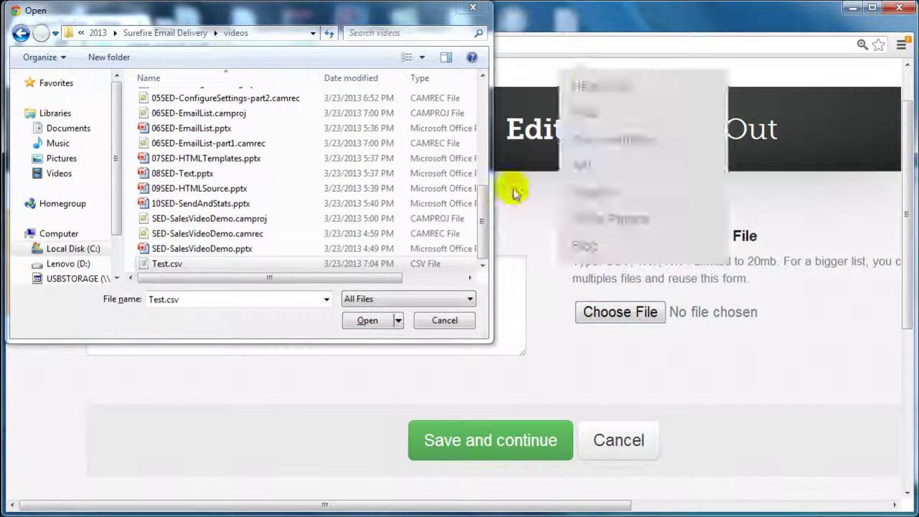
click(254, 266)
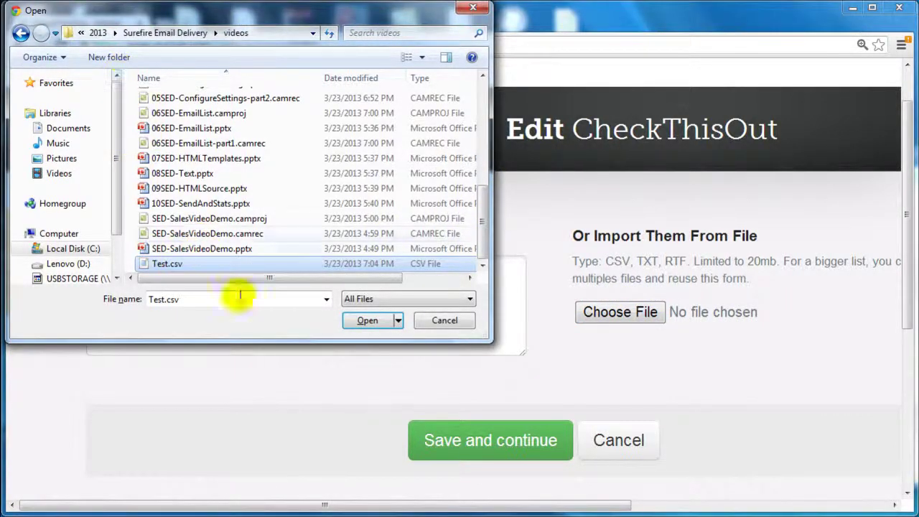
click(365, 320)
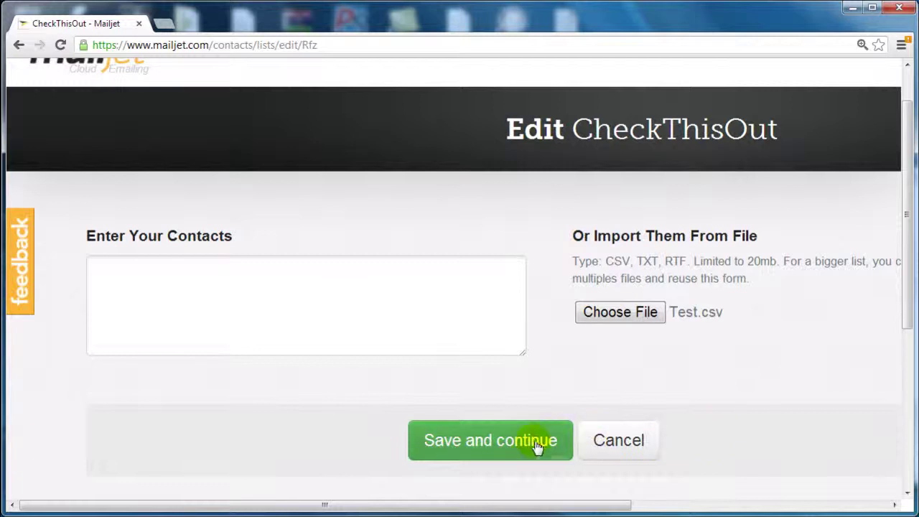
Step: Import Test.csv into CheckThisOut and review the three listed contacts
click(535, 445)
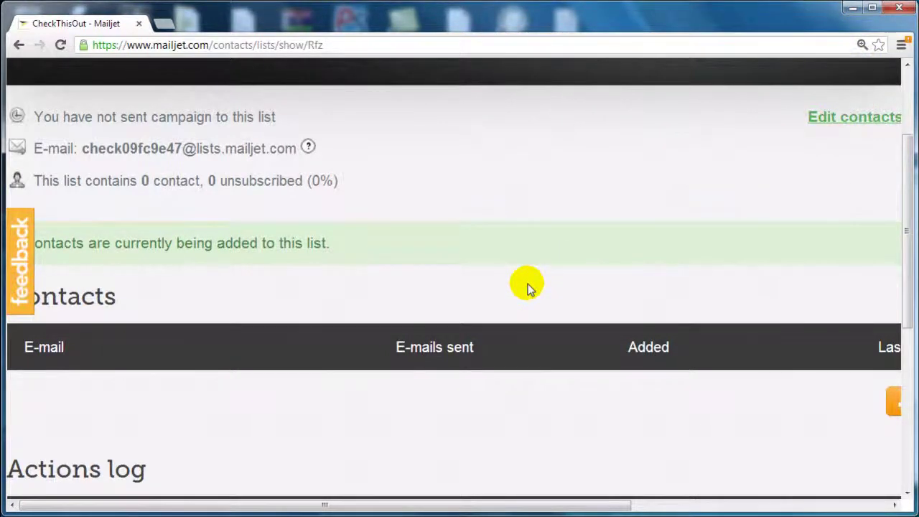
scroll(528, 287, down, 1)
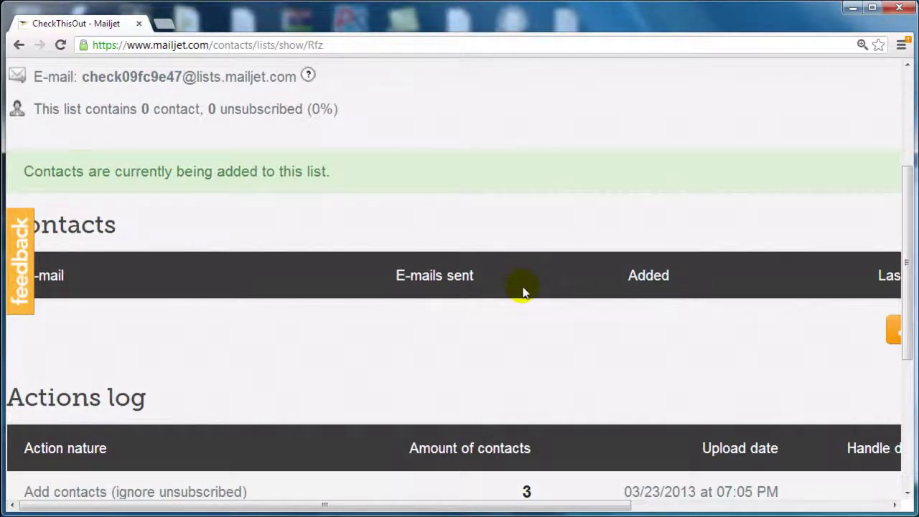
scroll(523, 292, down, 1)
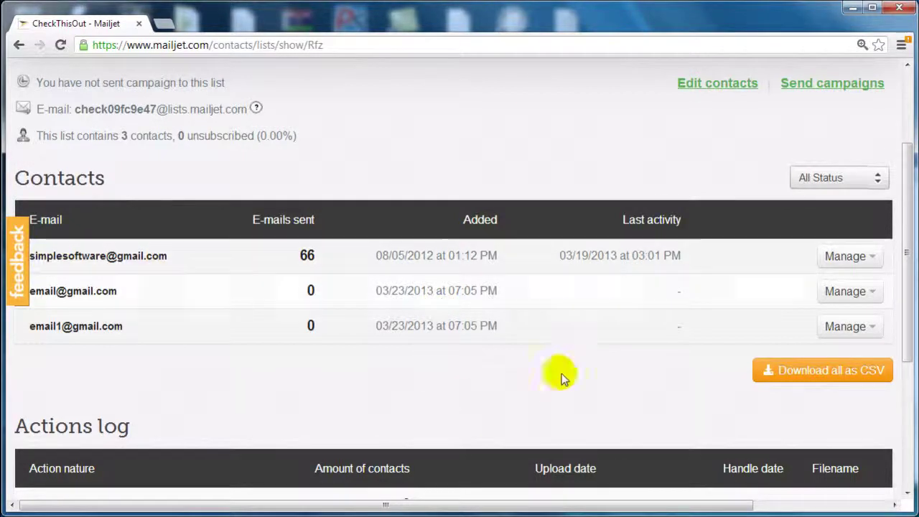
Step: Delete the second contact and unsubscribe the remaining imported contact from CheckThisOut
click(844, 294)
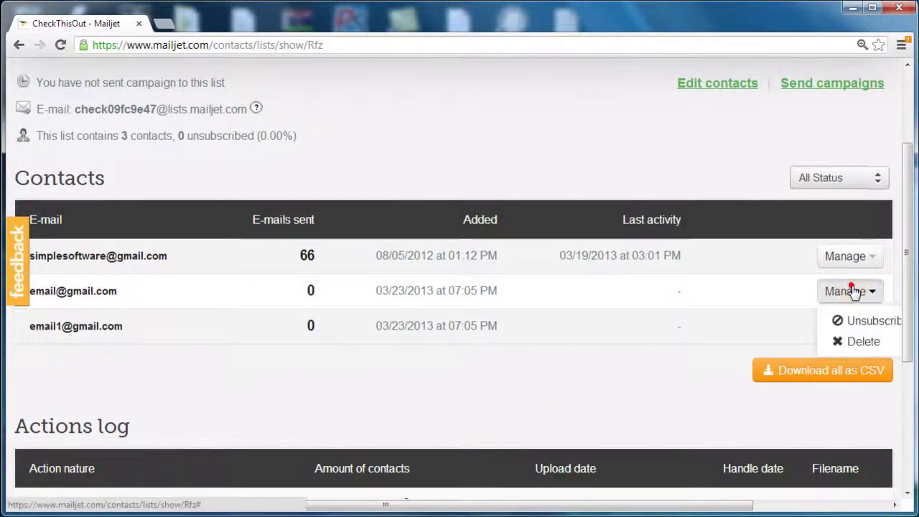
click(854, 342)
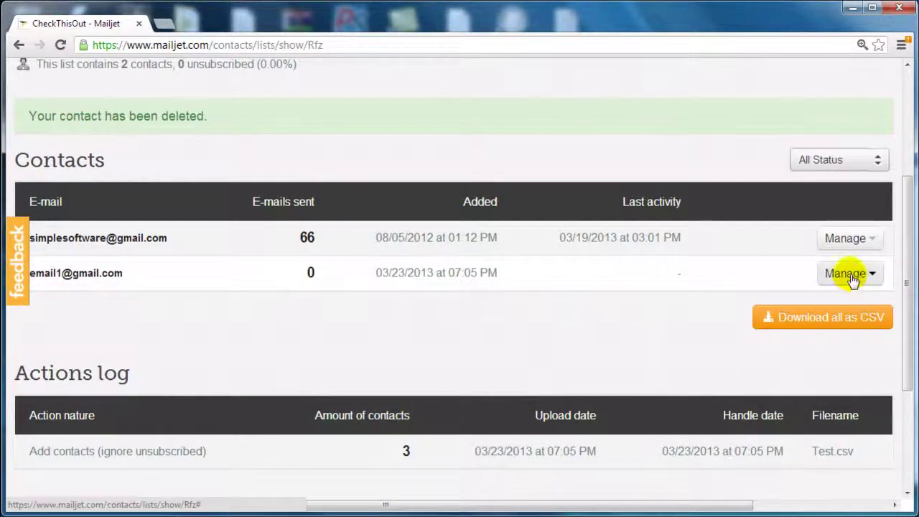
click(850, 278)
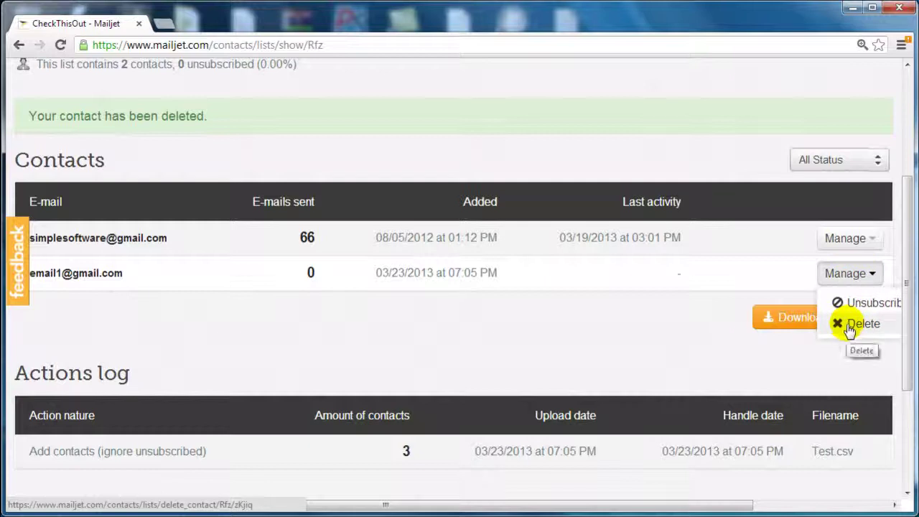
click(845, 302)
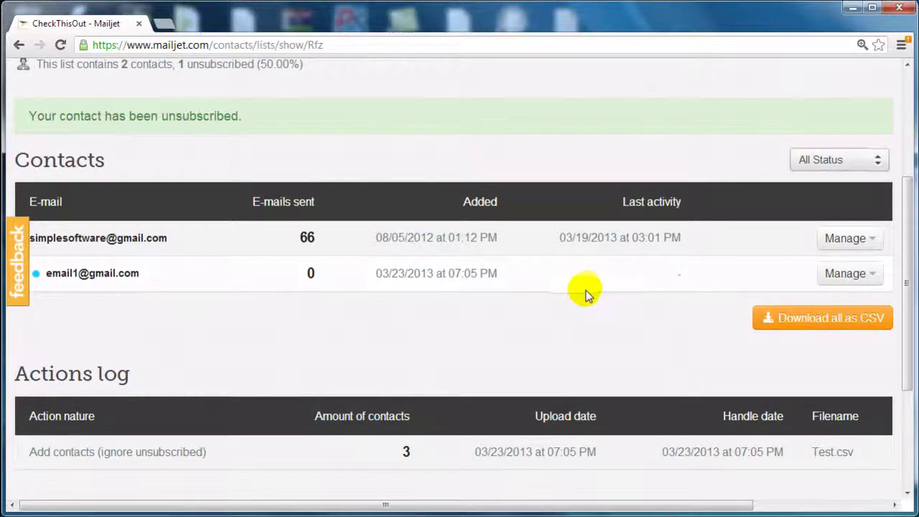
mouse_move(36, 278)
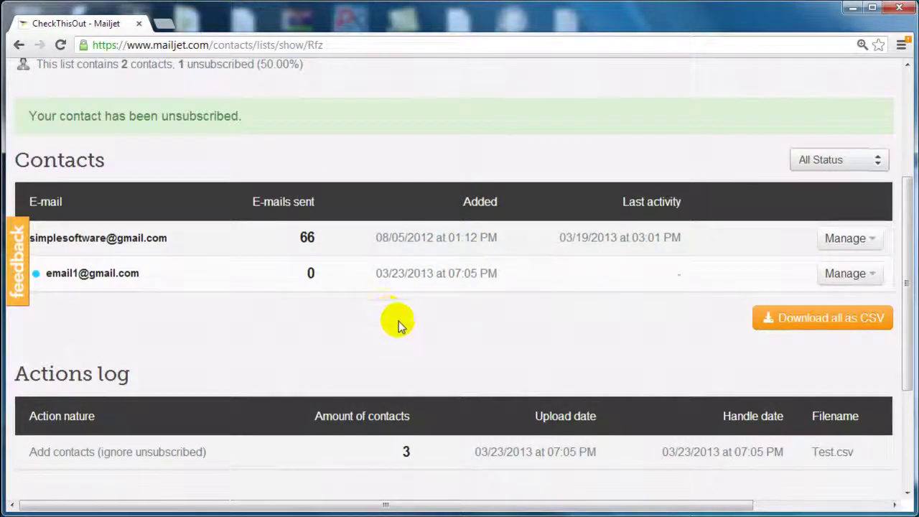
scroll(429, 341, down, 1)
scroll(432, 341, up, 1)
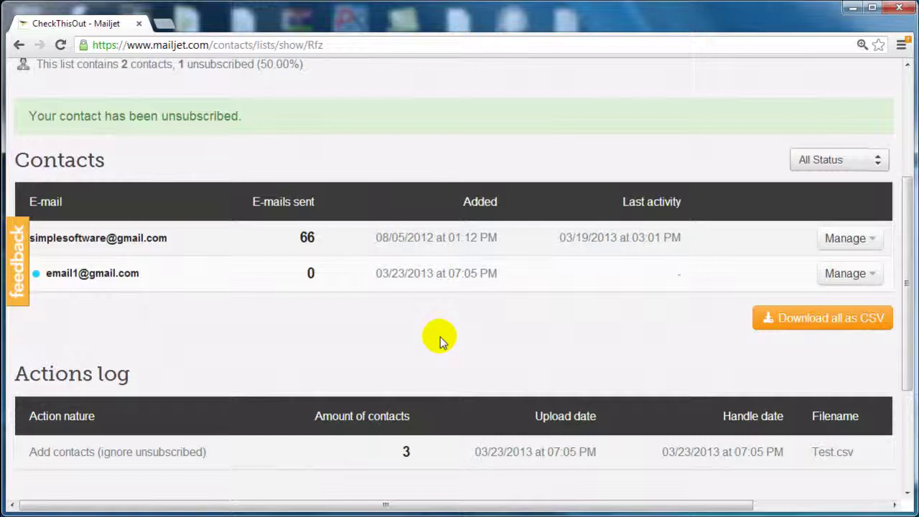